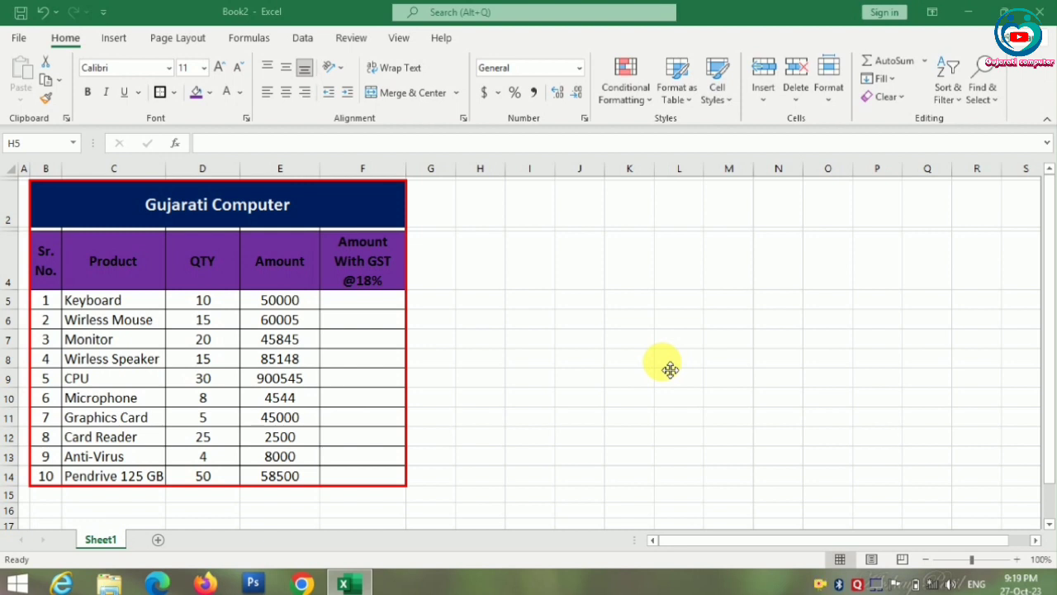
# Enter =E5*18% in F5 so the Keyboard row shows 9000 GST
pyautogui.click(386, 306)
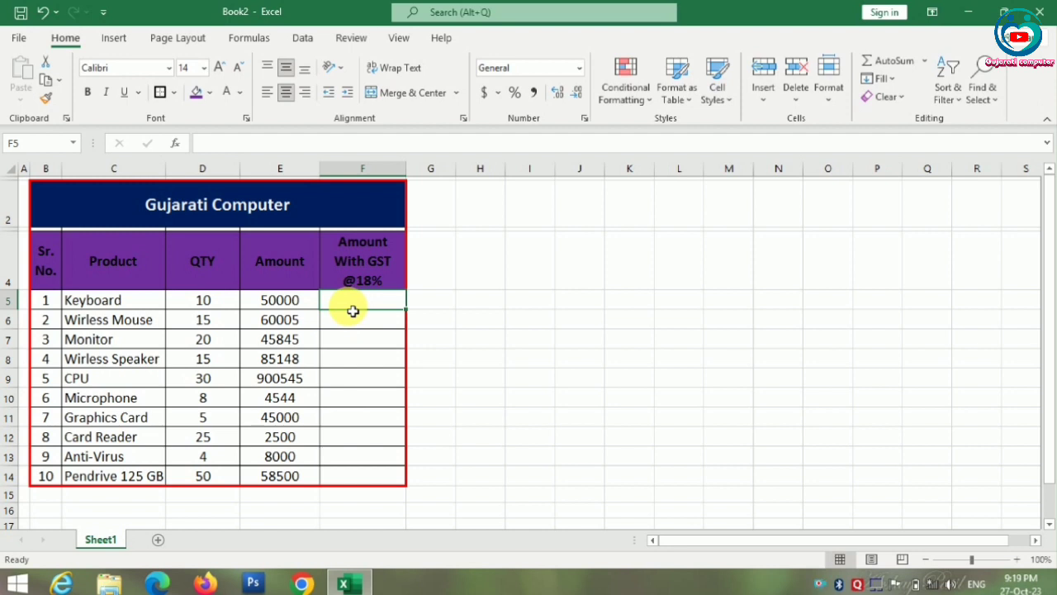
pyautogui.write('=')
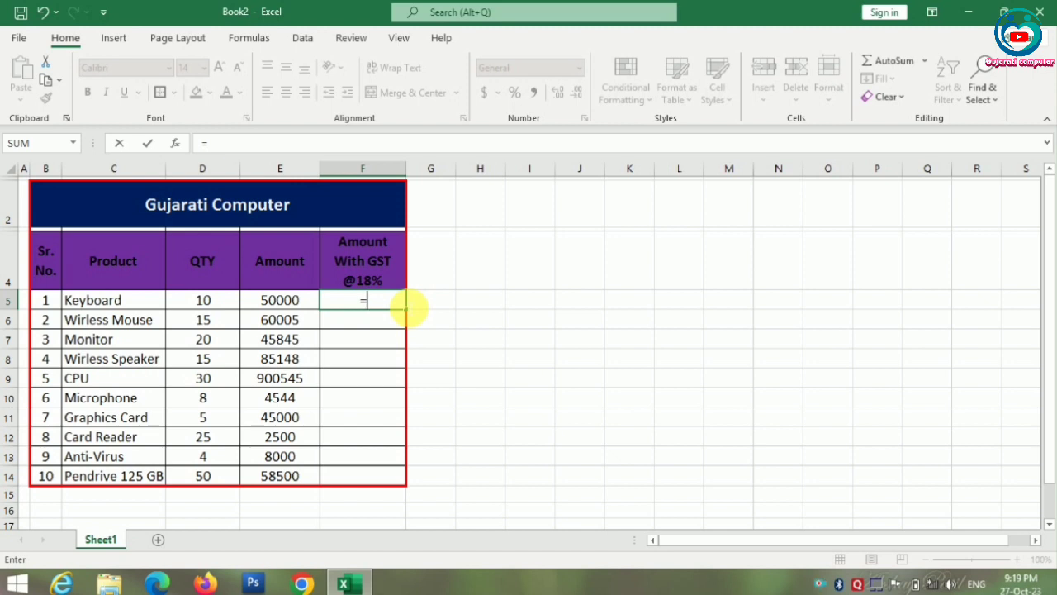
pyautogui.write('e')
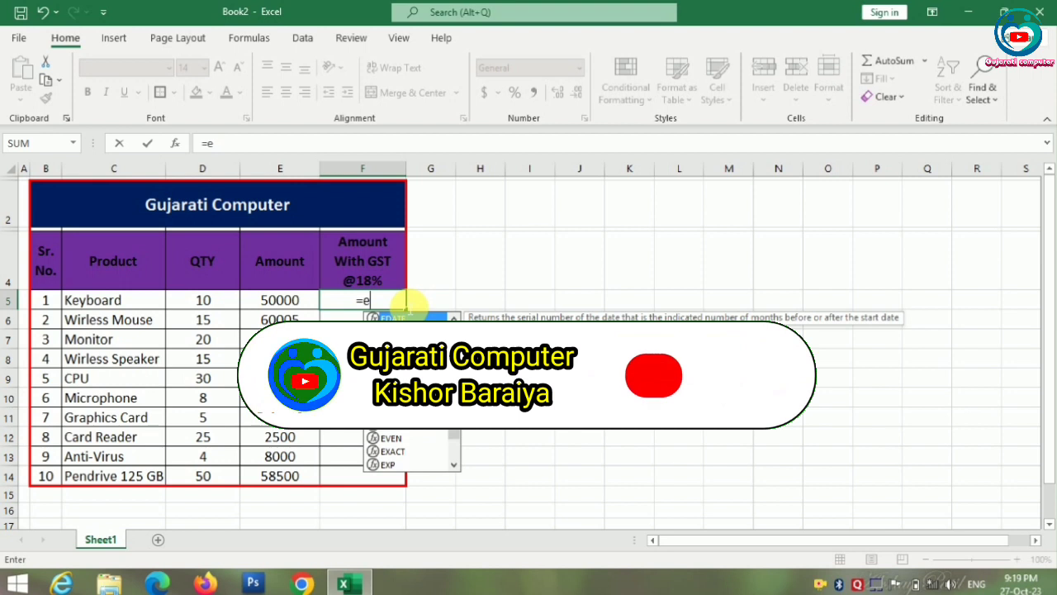
pyautogui.write('5*')
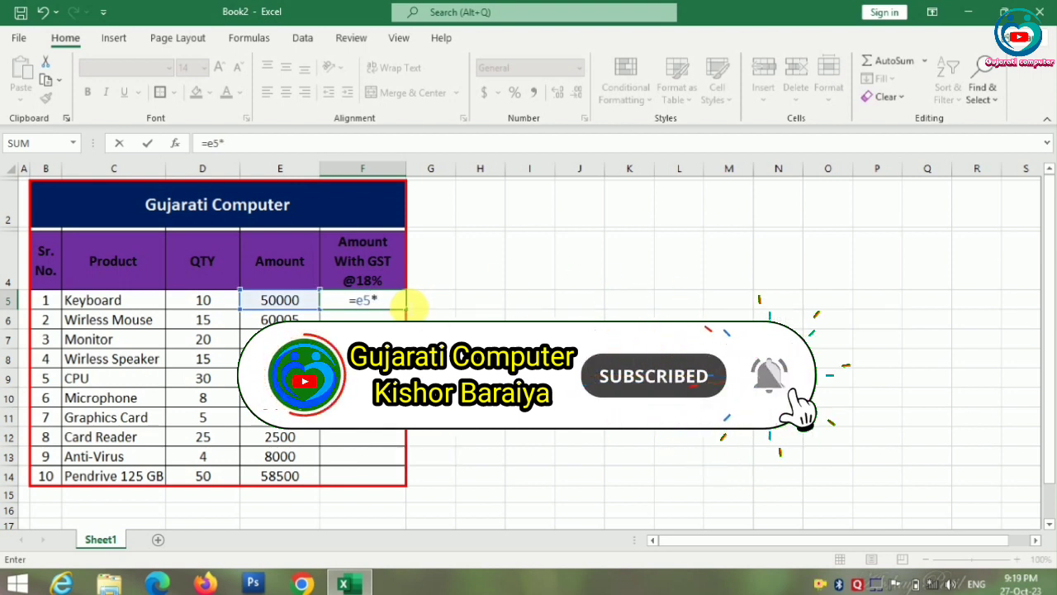
pyautogui.write('18')
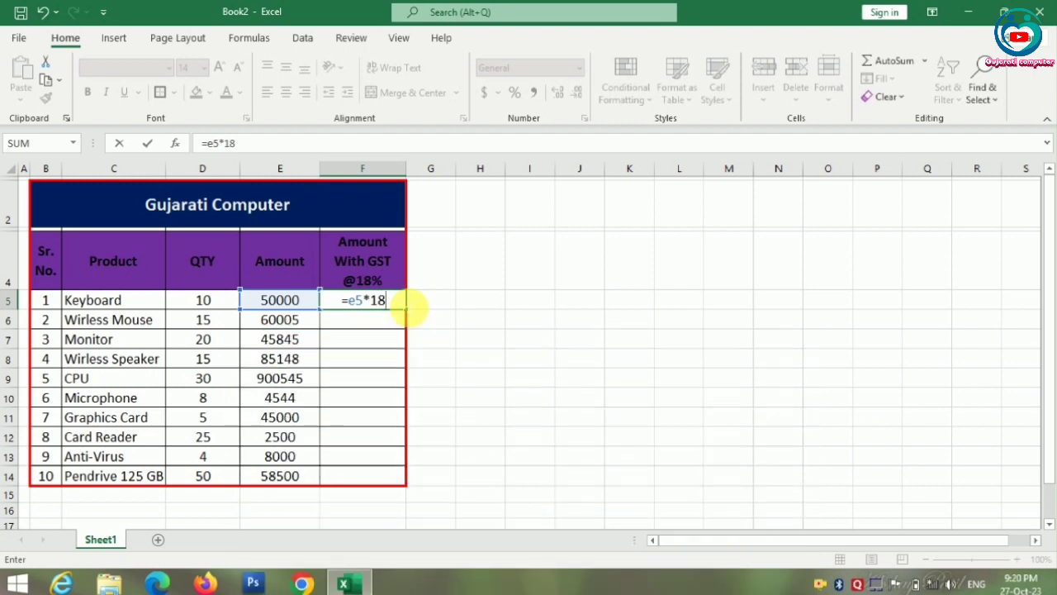
pyautogui.write('%')
pyautogui.press('Return')
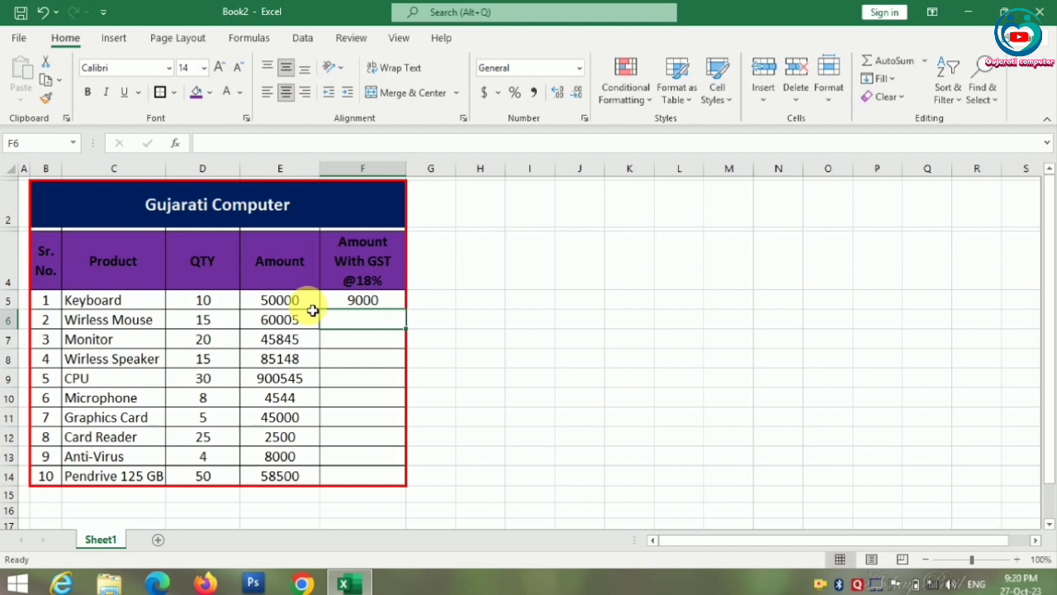
# Fill the =E5*18% formula from F5 down to F14 for all ten products
pyautogui.click(391, 300)
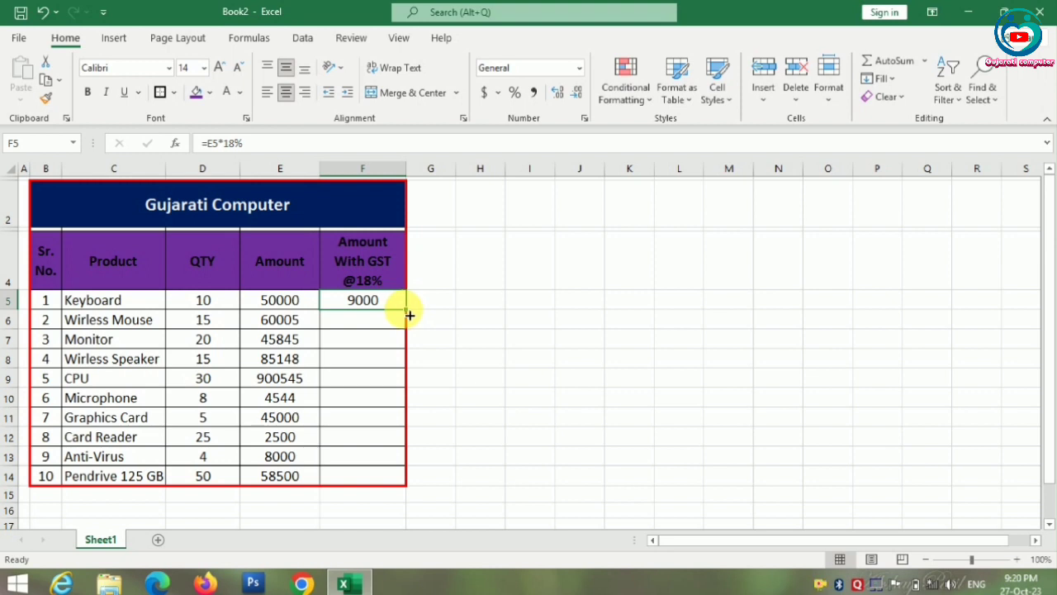
pyautogui.moveTo(410, 315); pyautogui.dragTo(395, 488)
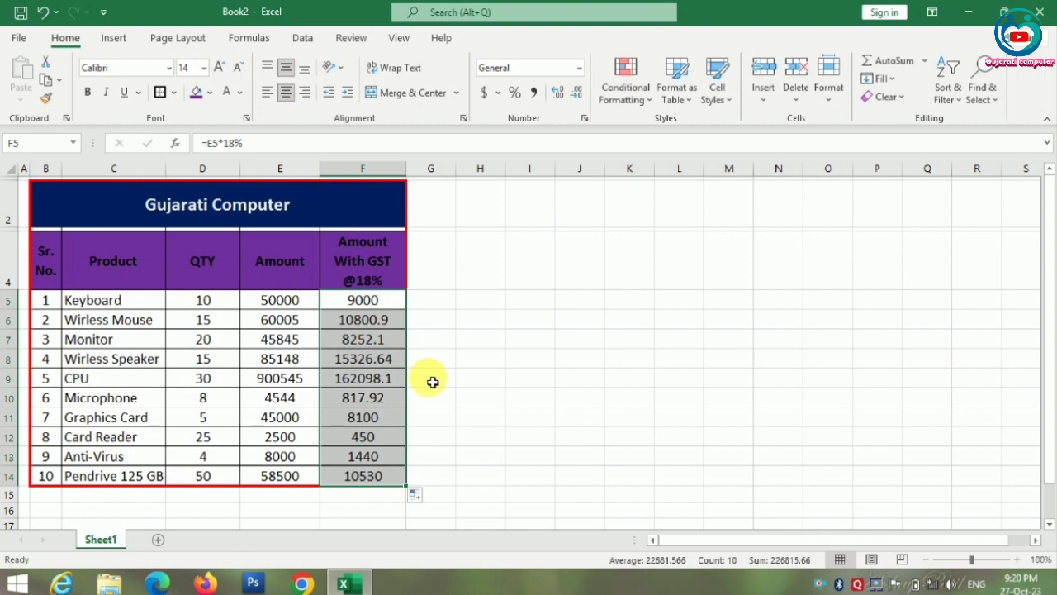
# Format the GST amounts in F5:F14 to two decimal places and reselect F5:F14
pyautogui.click(559, 93)
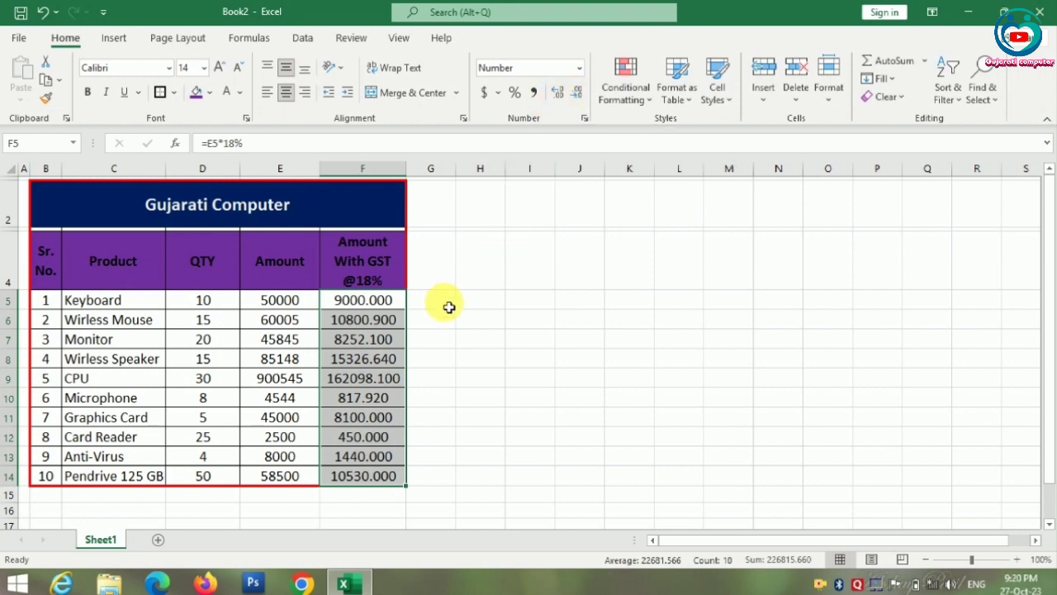
pyautogui.click(578, 93)
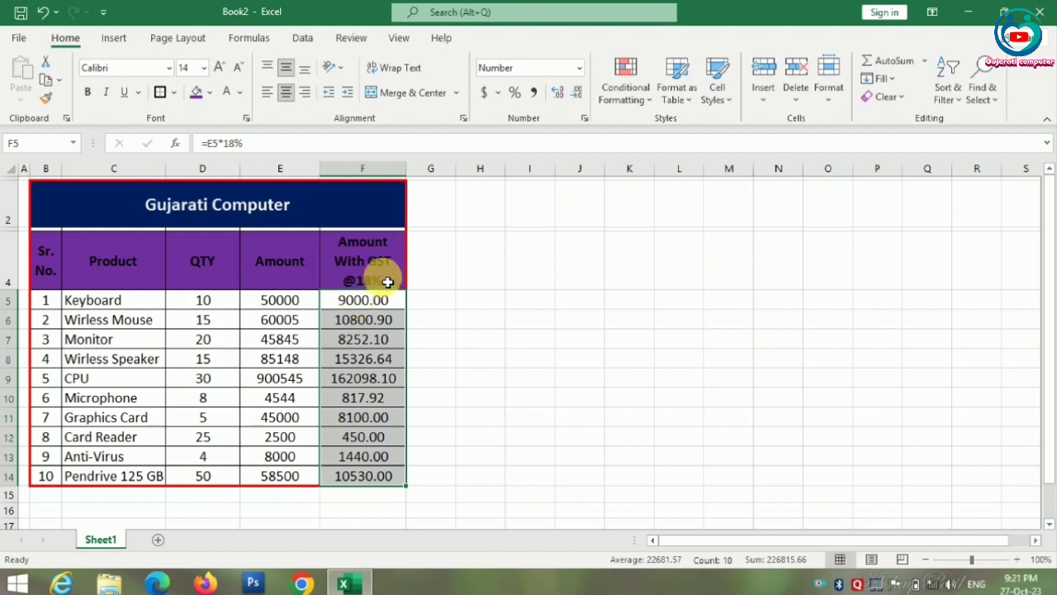
pyautogui.click(377, 307)
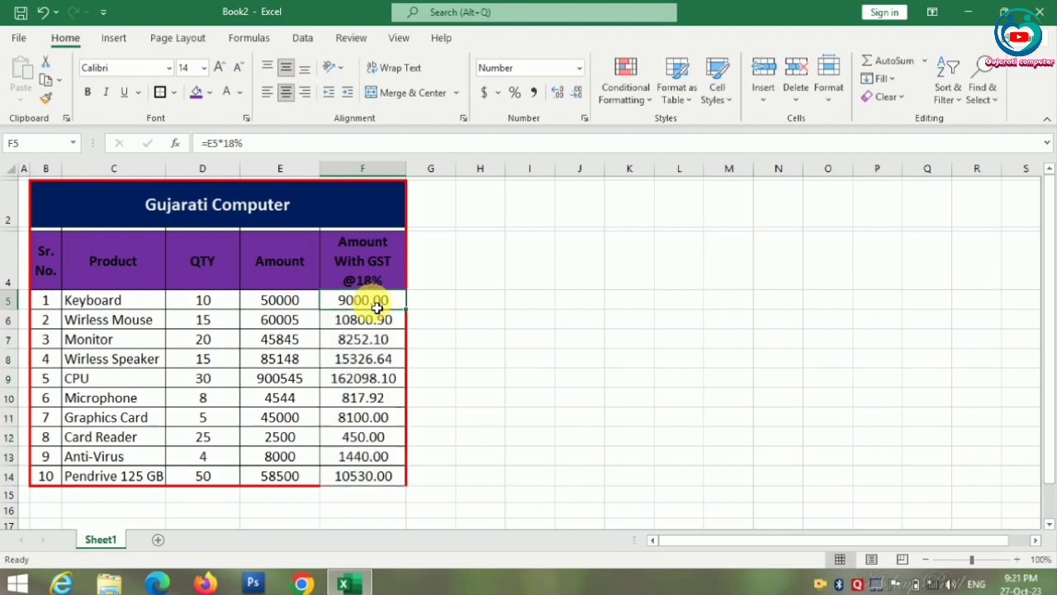
pyautogui.moveTo(377, 307); pyautogui.dragTo(382, 475)
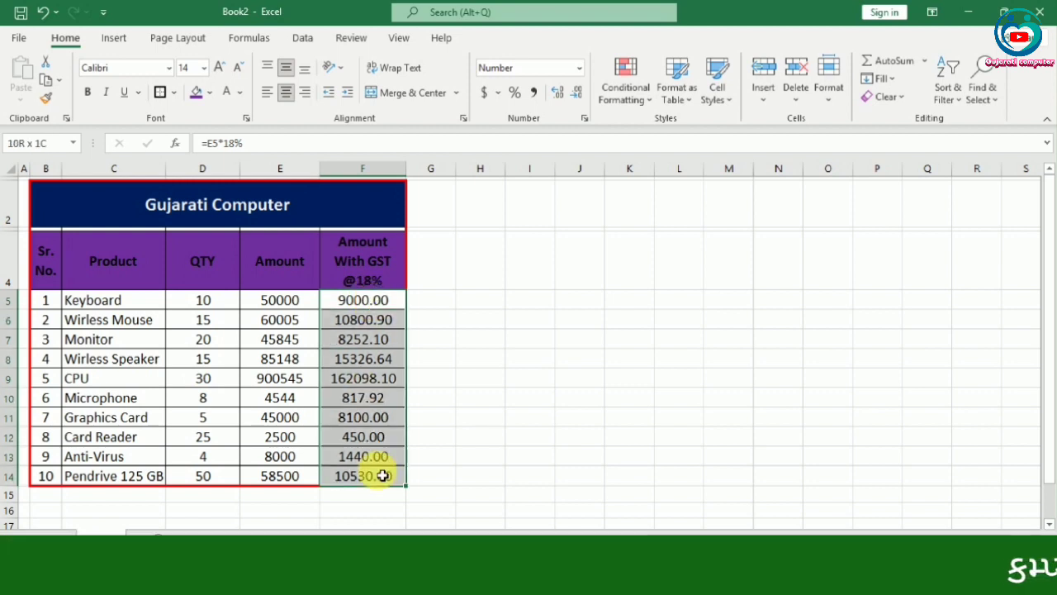
# Clear F5:F14 and enter =E5*118% in F5, giving 59000.00 for Keyboard
pyautogui.press('Delete')
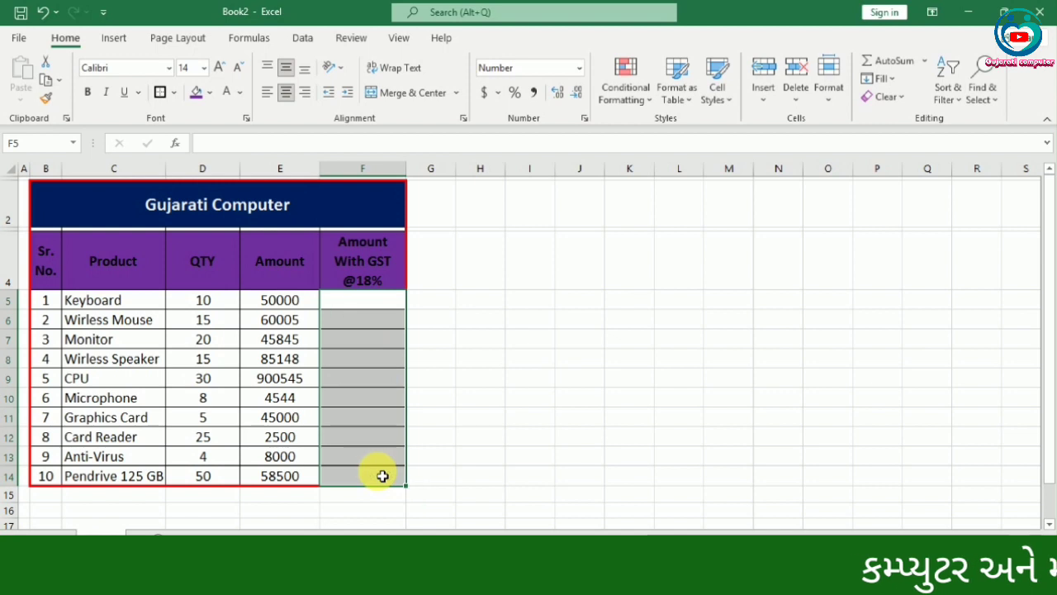
pyautogui.click(383, 306)
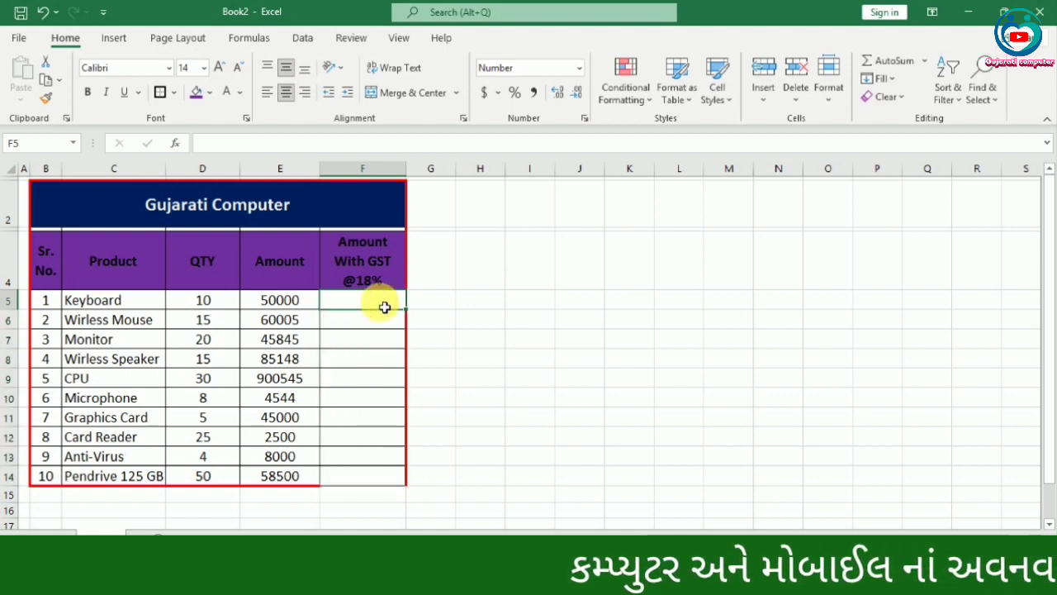
pyautogui.write('=')
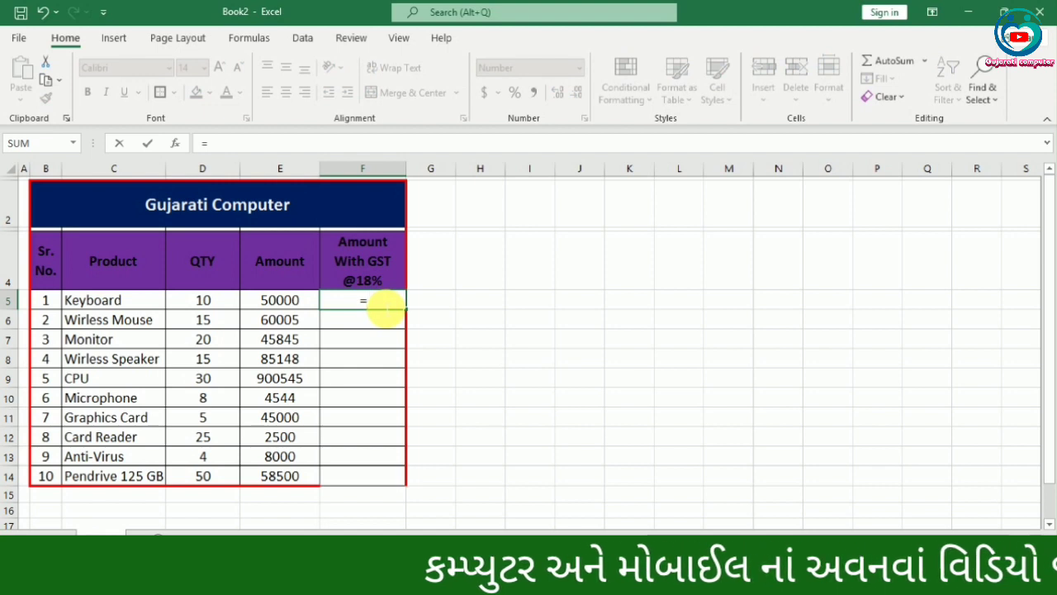
pyautogui.write('e5')
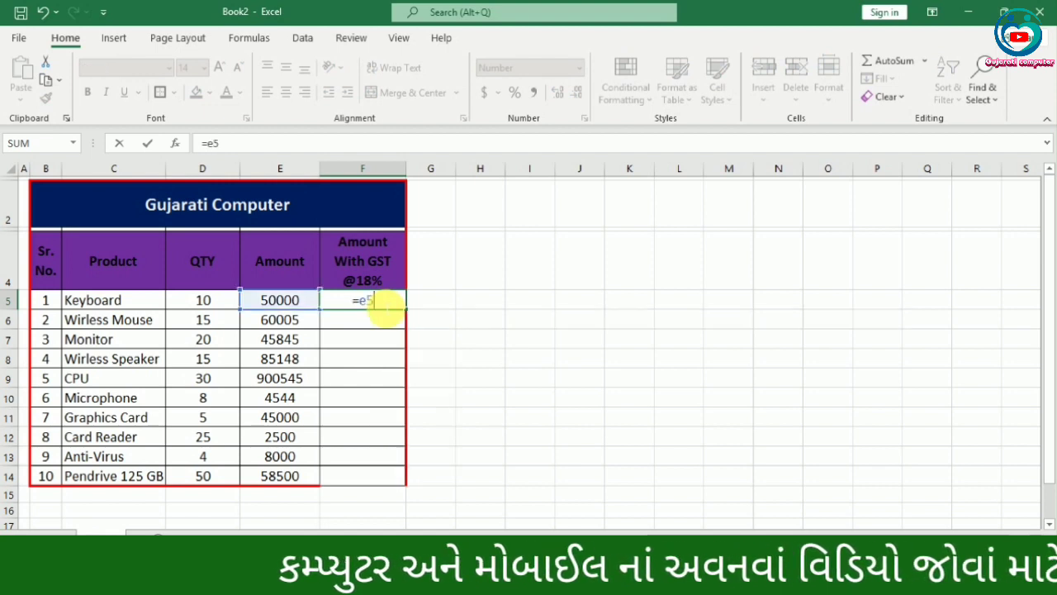
pyautogui.write('*')
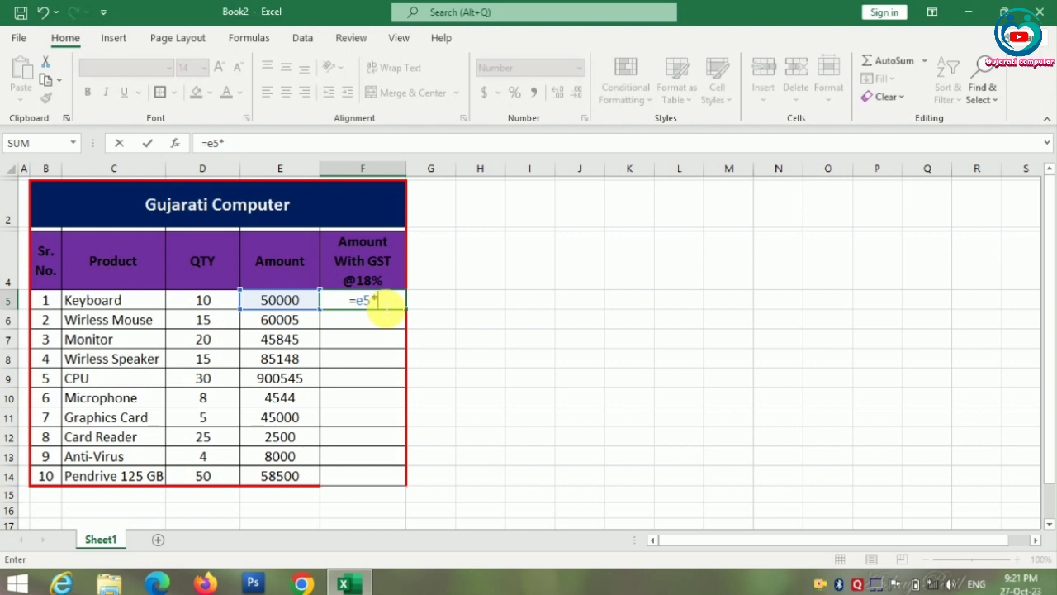
pyautogui.write('11')
pyautogui.write('8')
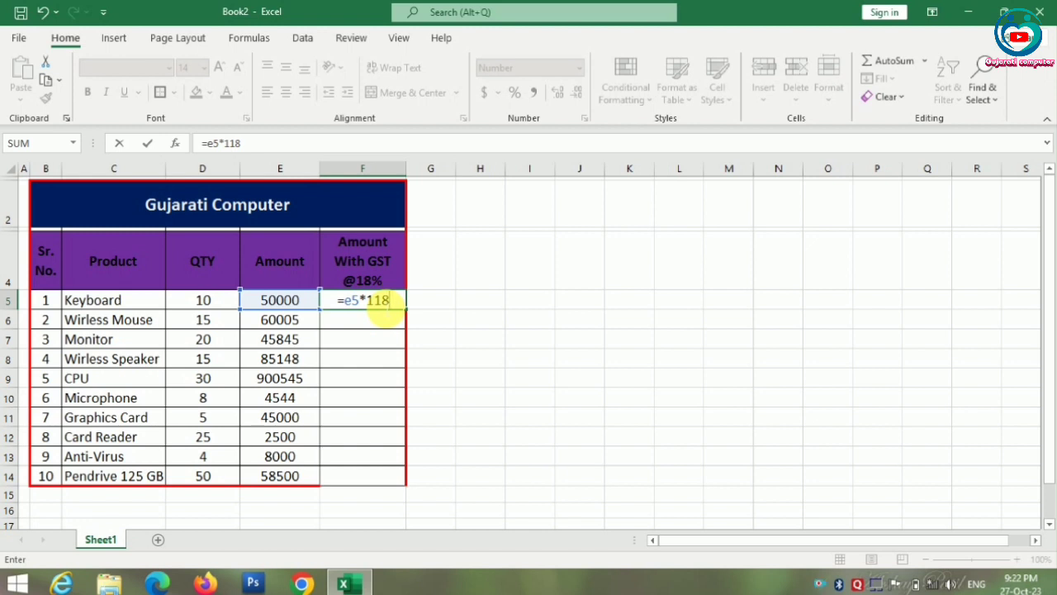
pyautogui.write('%')
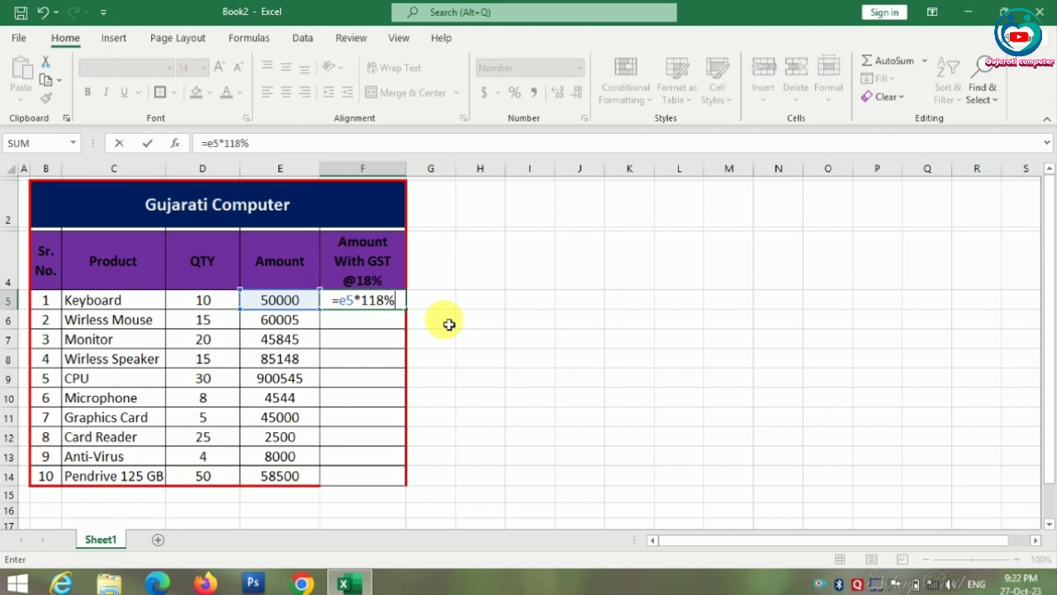
pyautogui.press('Return')
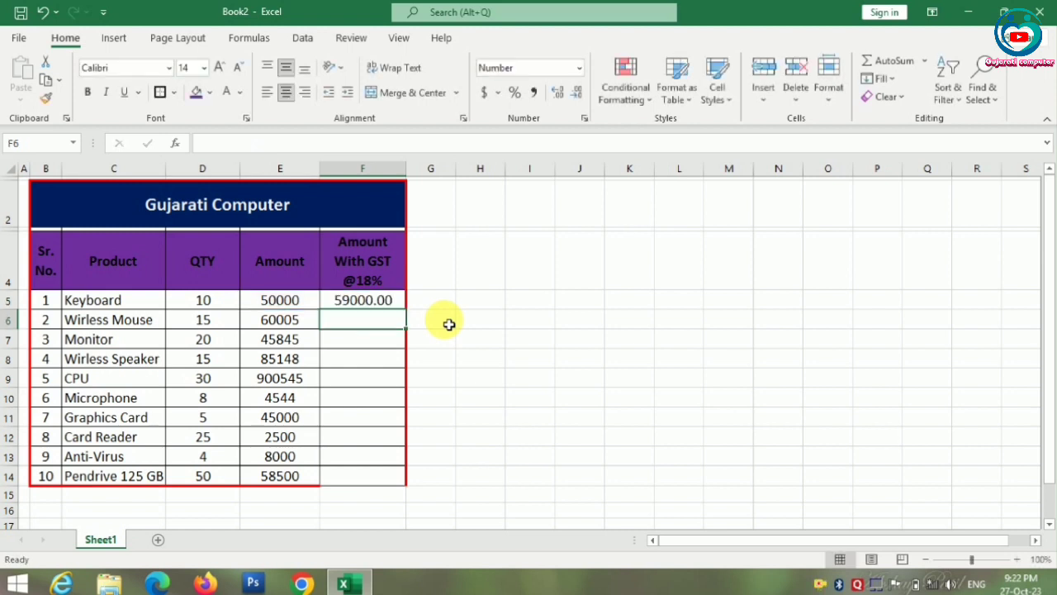
# Fill the =E5*118% formula from F5 down to F14, e.g. 70805.90 for Wireless Mouse
pyautogui.click(351, 306)
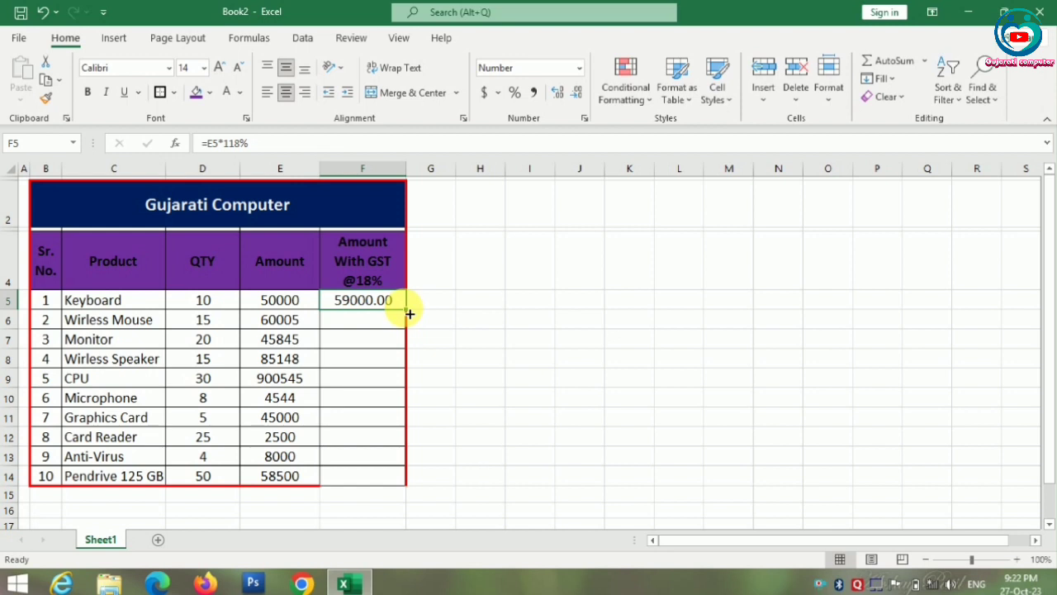
pyautogui.moveTo(410, 314); pyautogui.dragTo(401, 467)
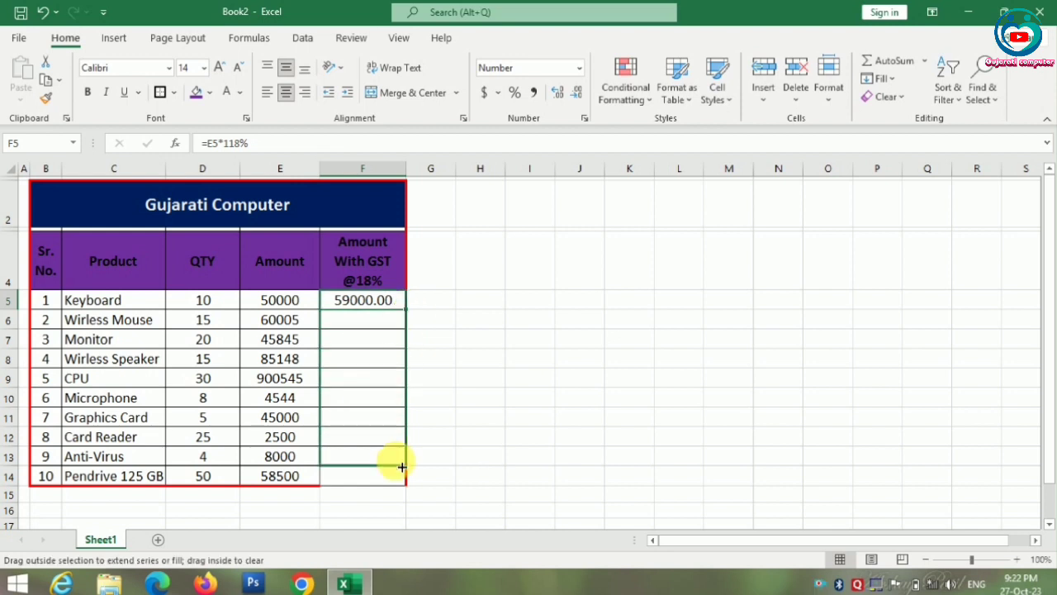
pyautogui.moveTo(401, 467); pyautogui.dragTo(396, 486)
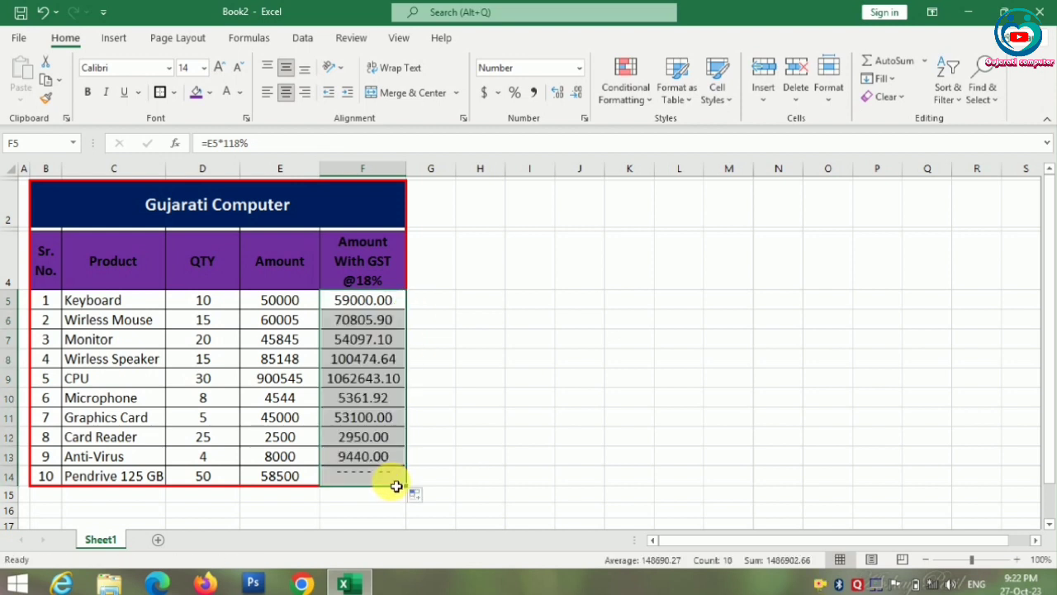